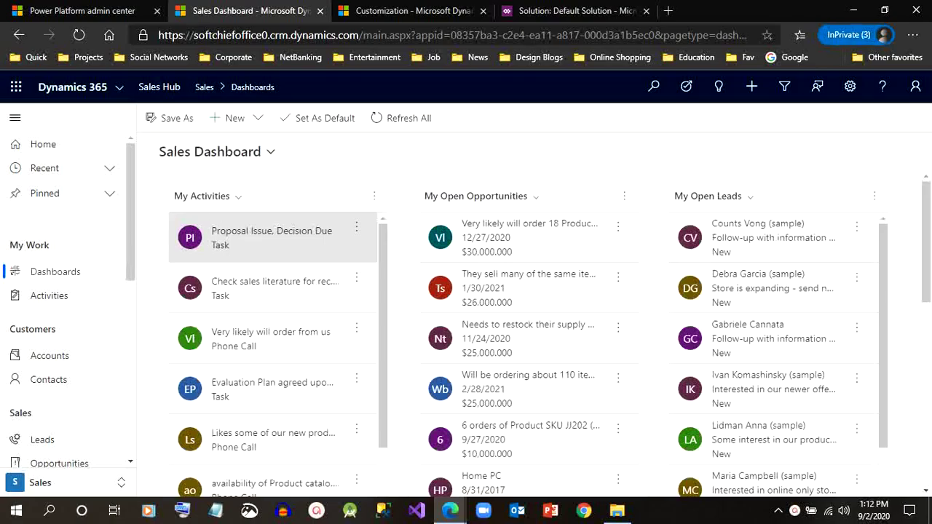
Move from the live Sales Dashboard to the Default Solution's dashboard list and open windows
left_click_drag(929, 230, 928, 378)
scroll(271, 313, "up", 10)
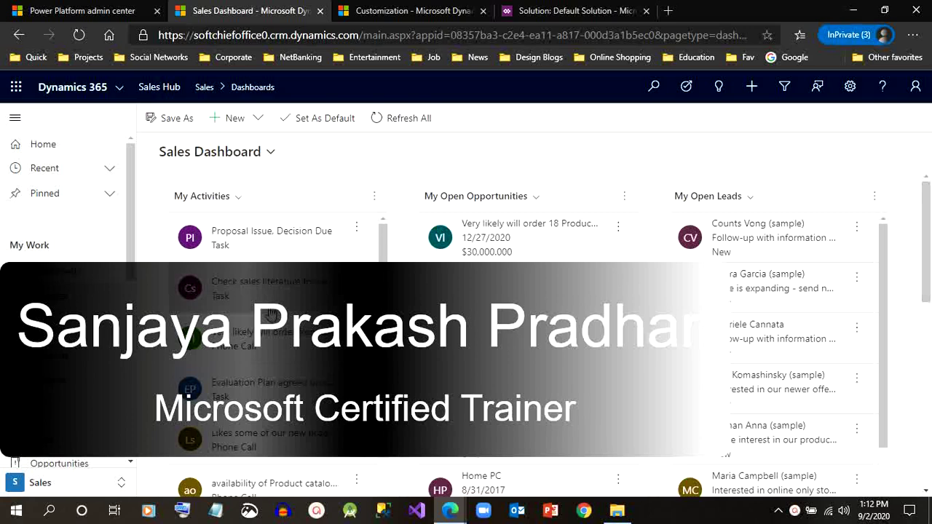
left_click(408, 10)
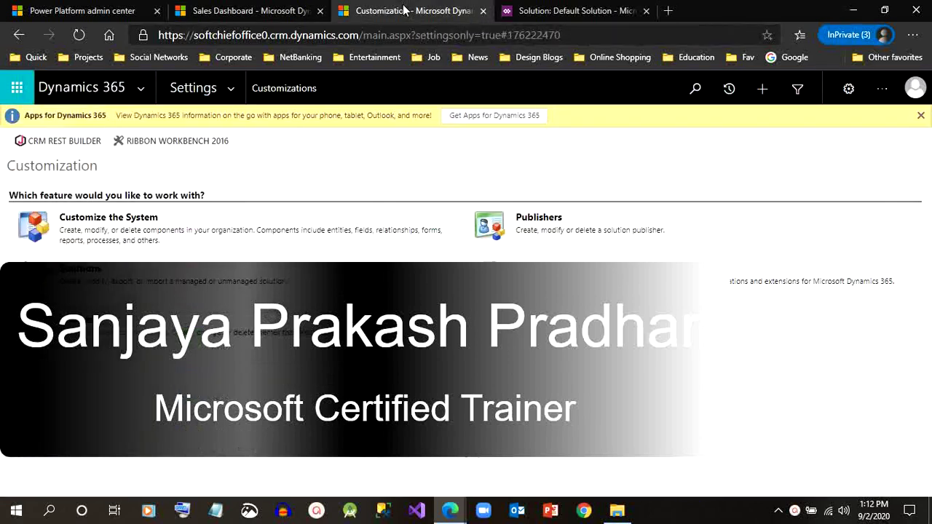
left_click(544, 7)
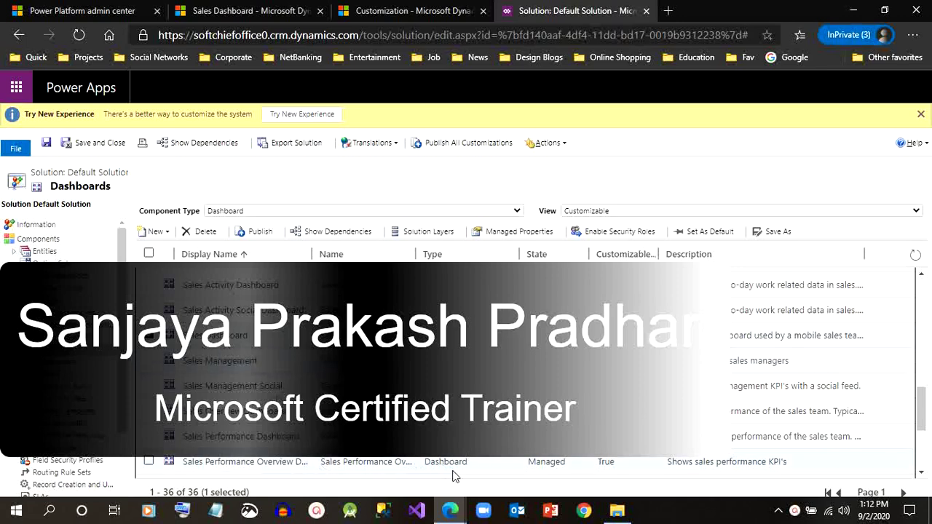
left_click(458, 514)
Bring the Sales Dashboard editor forward, select the Activities tile, and check its overflow menu
left_click(558, 457)
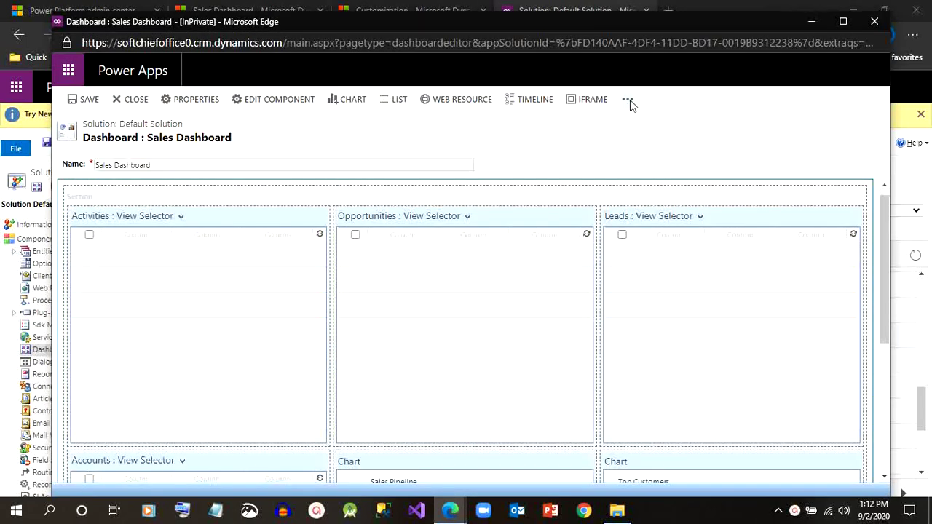
left_click(209, 220)
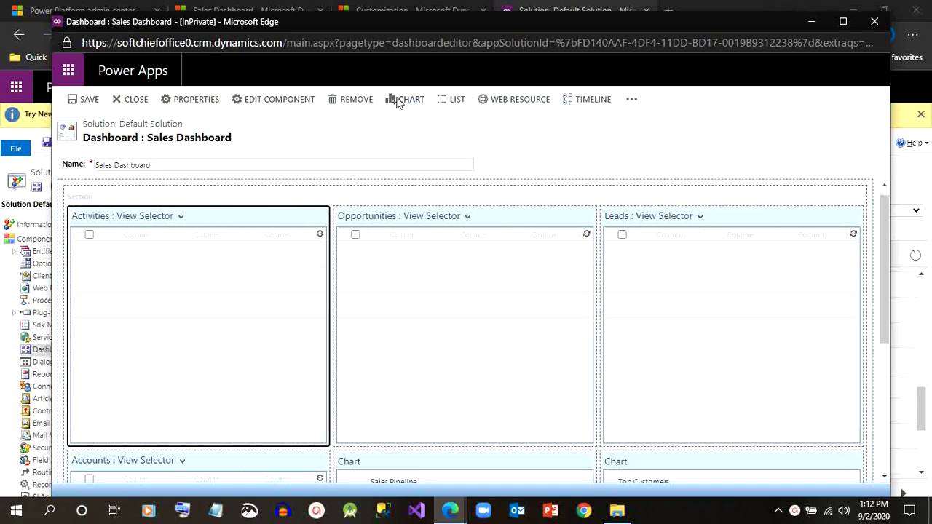
left_click(630, 101)
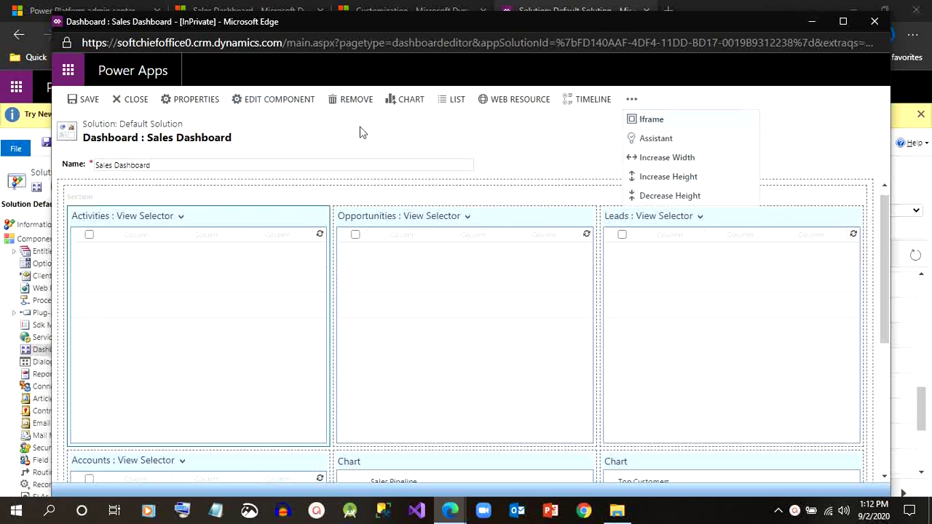
left_click(411, 136)
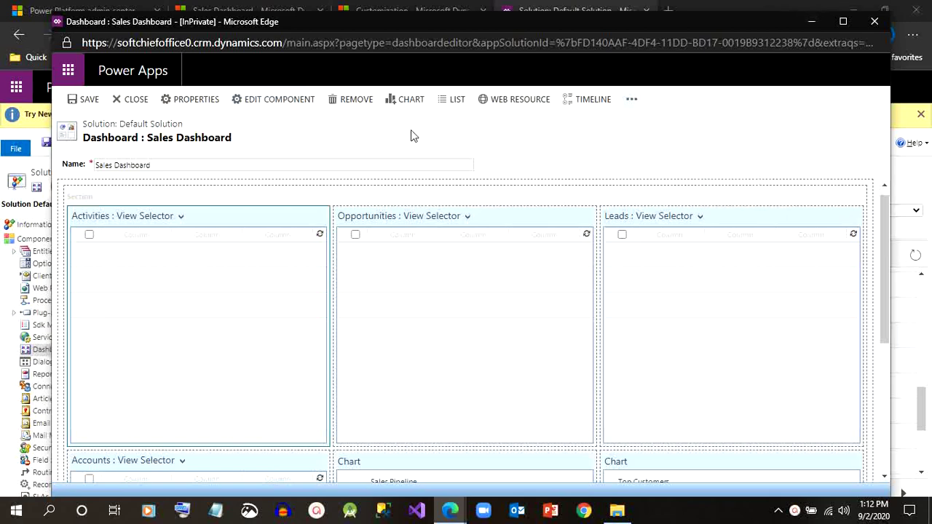
left_click(270, 100)
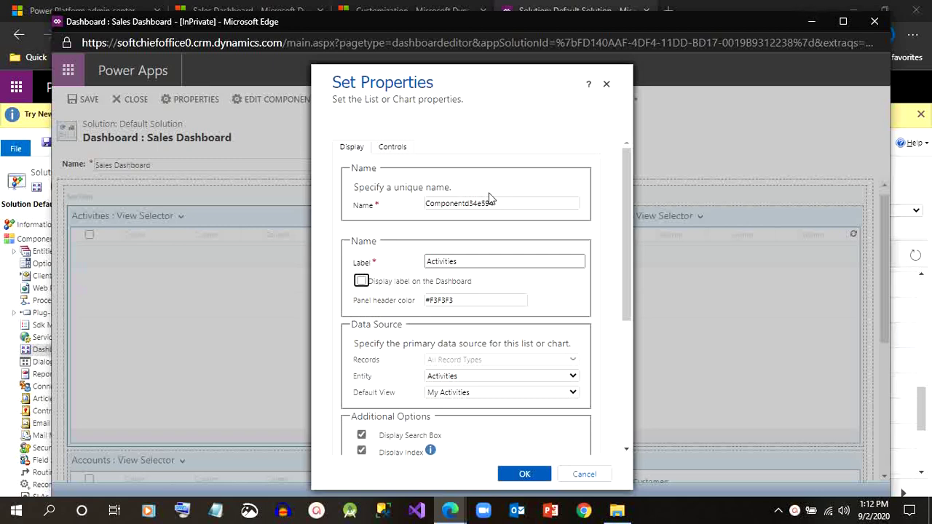
left_click(398, 153)
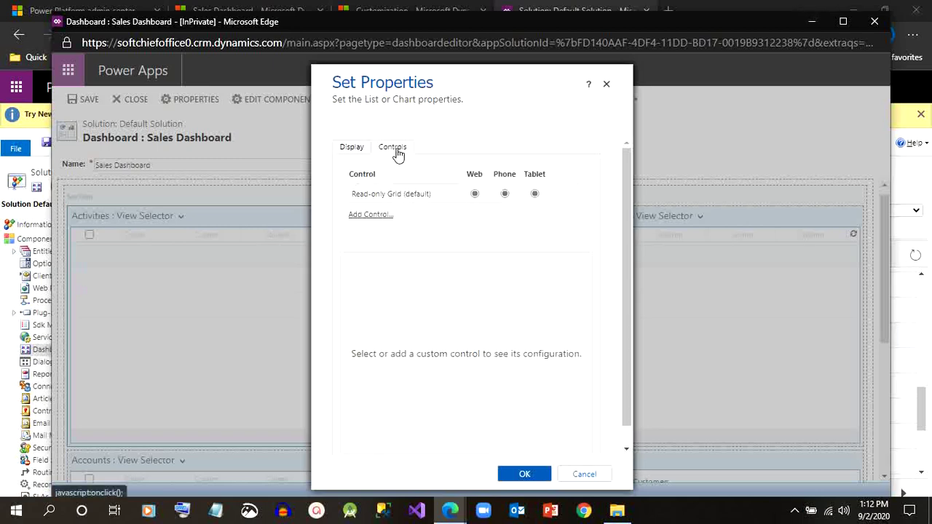
left_click(356, 149)
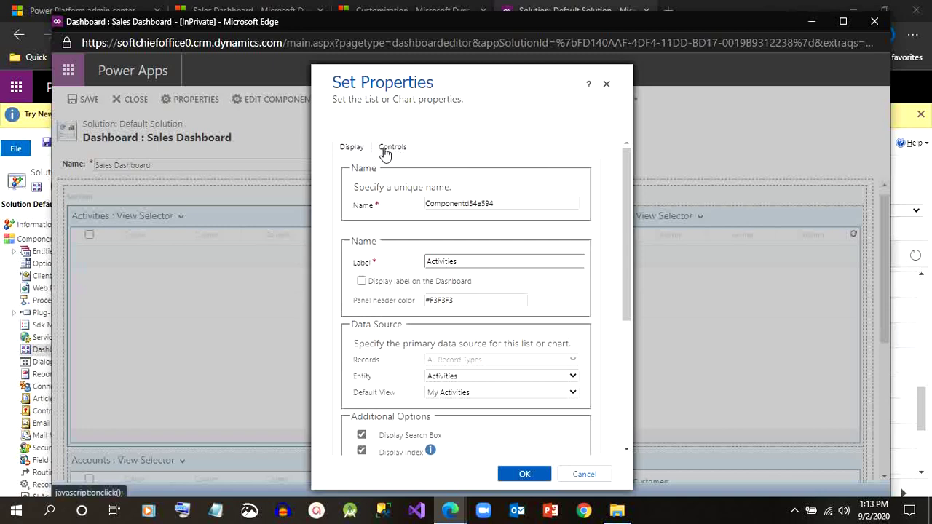
left_click(384, 151)
left_click(606, 84)
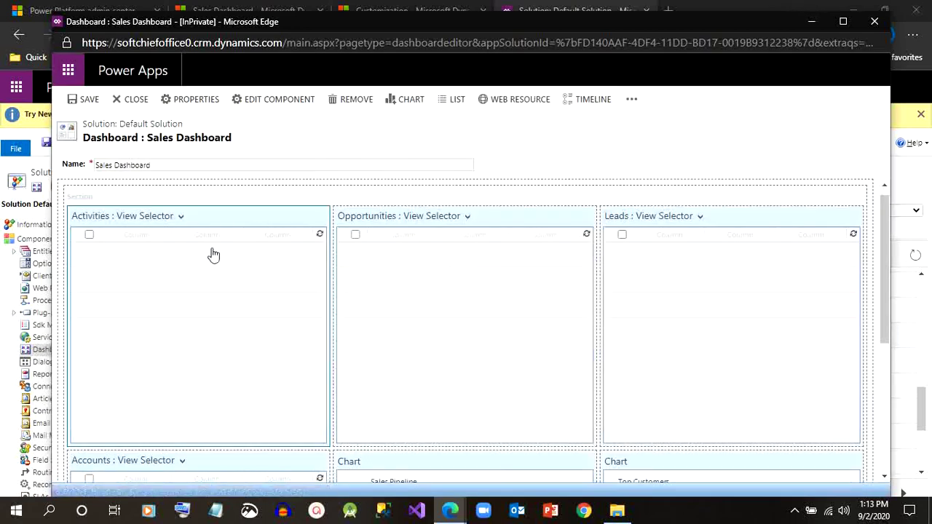
left_click(166, 255)
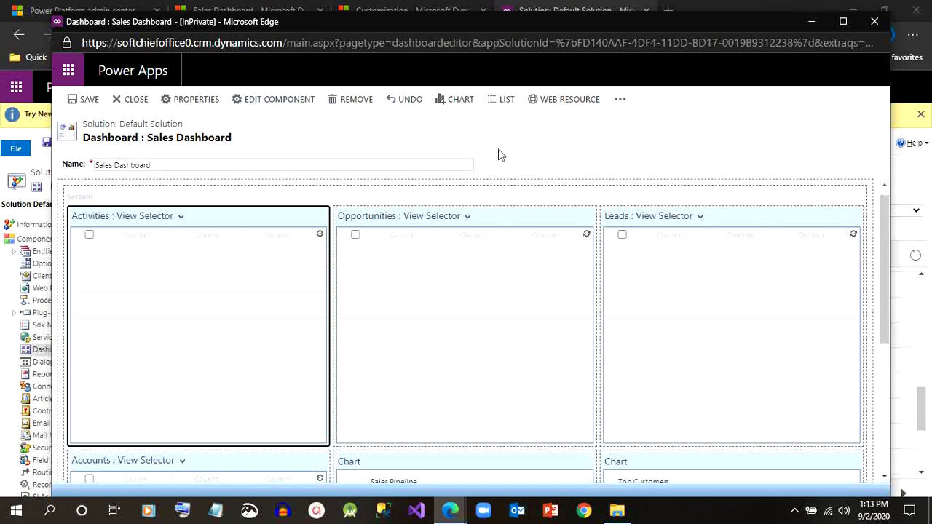
left_click(620, 100)
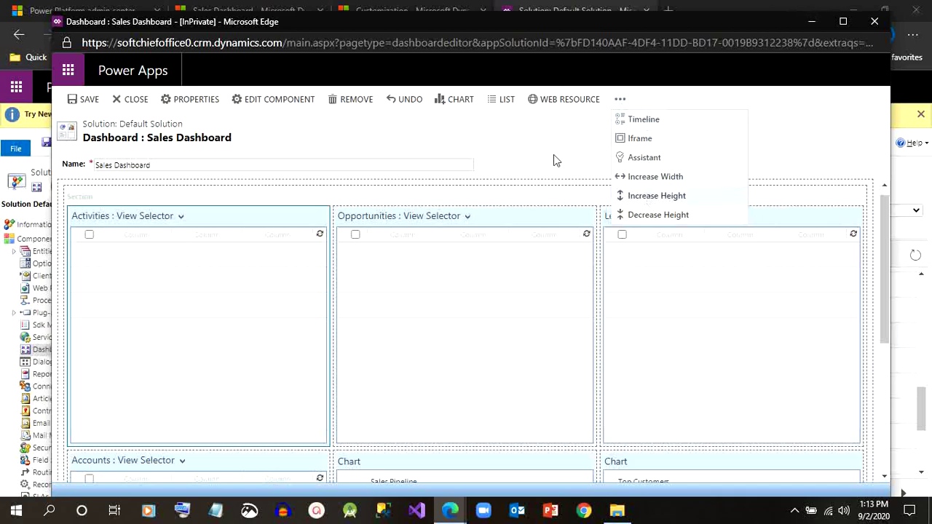
left_click(208, 220)
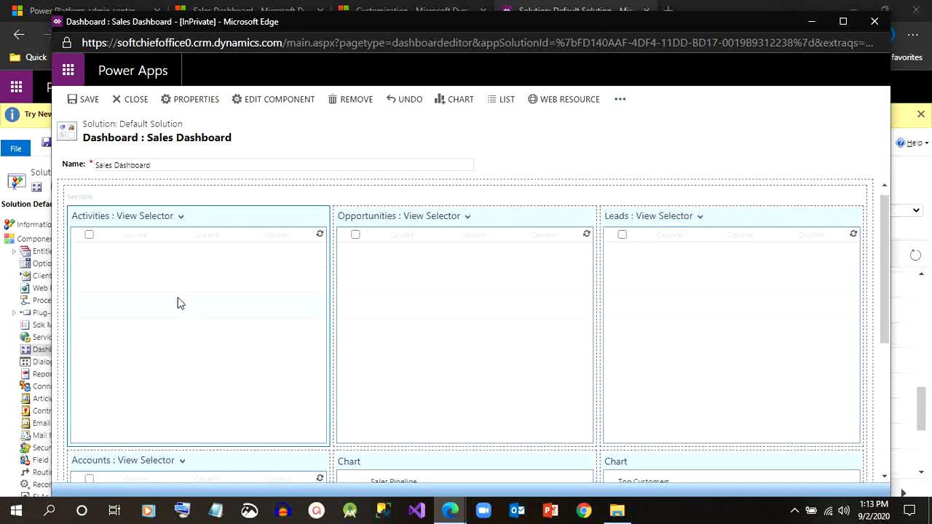
Open the Activities tile's Controls properties and start adding a new control
left_click(272, 102)
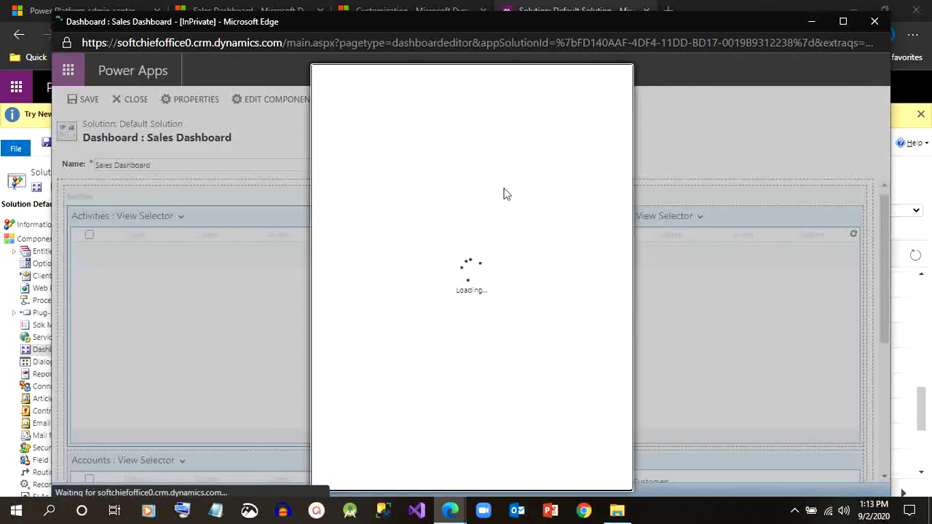
left_click(393, 148)
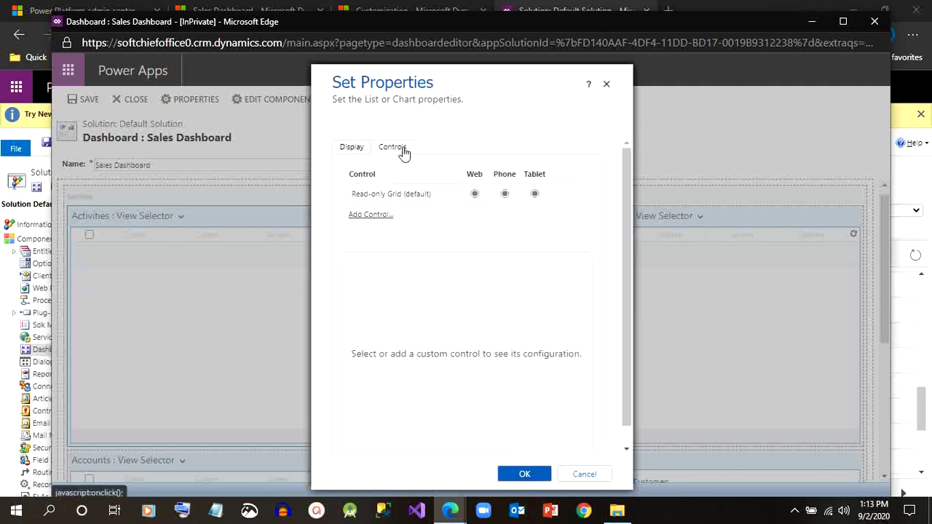
left_click(368, 215)
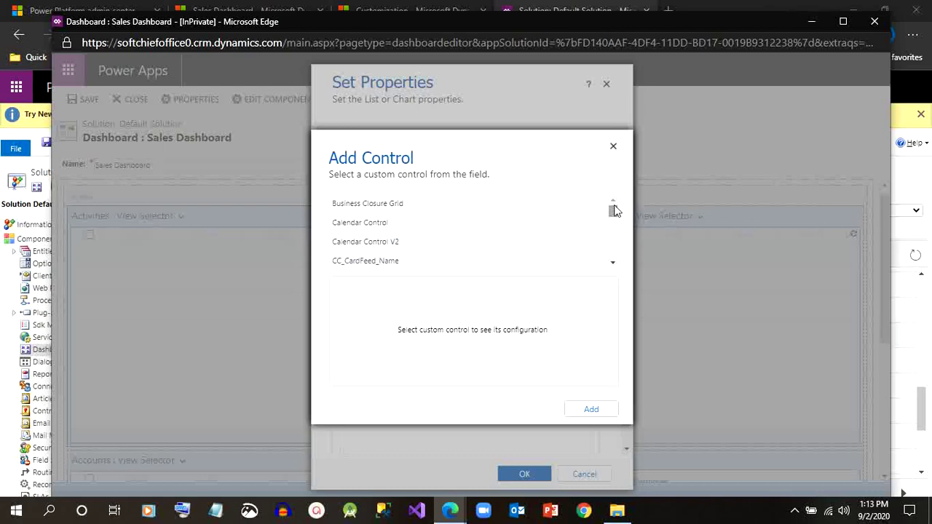
Browse the control list and choose Calendar Control V2
left_click(405, 227)
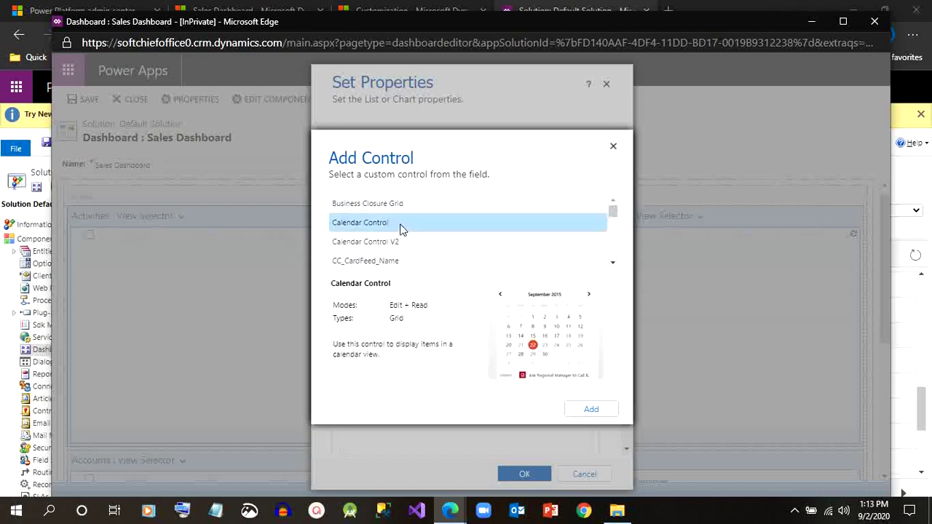
left_click(612, 263)
left_click(612, 264)
left_click(612, 263)
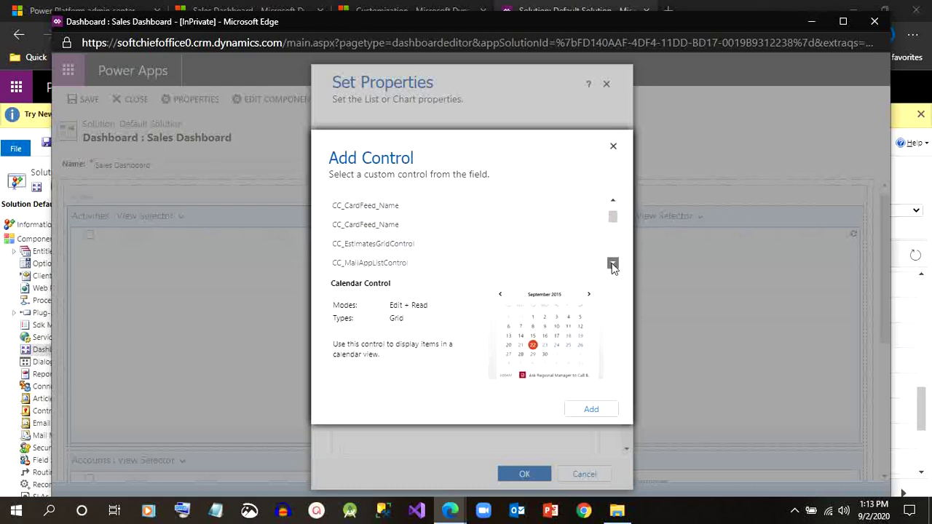
left_click(613, 263)
left_click(612, 201)
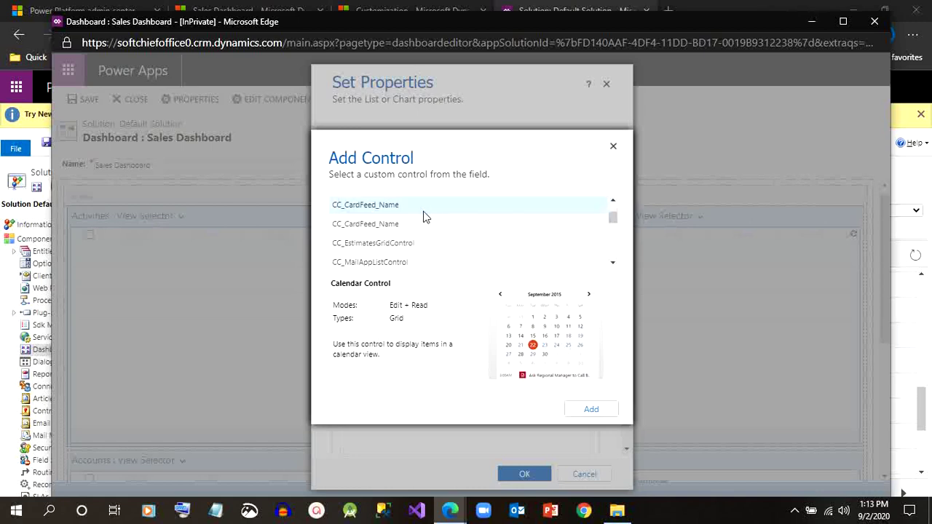
left_click(613, 201)
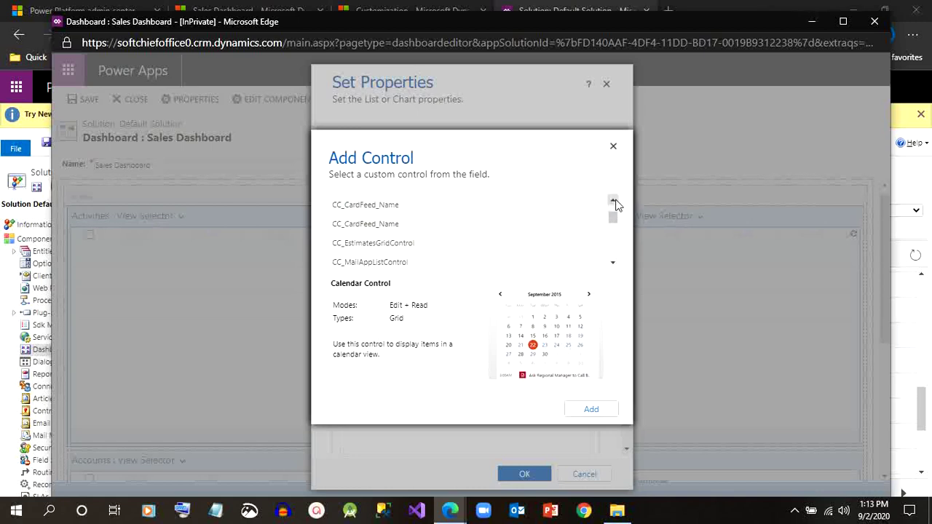
left_click(612, 201)
left_click(404, 229)
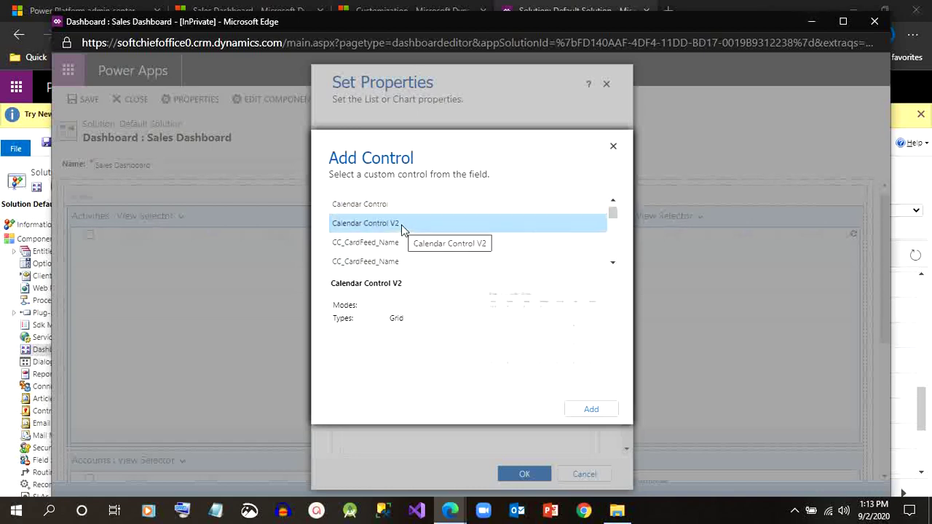
Add Calendar Control V2 to the Activities tile and enable it for Web, Phone and Tablet
left_click(590, 410)
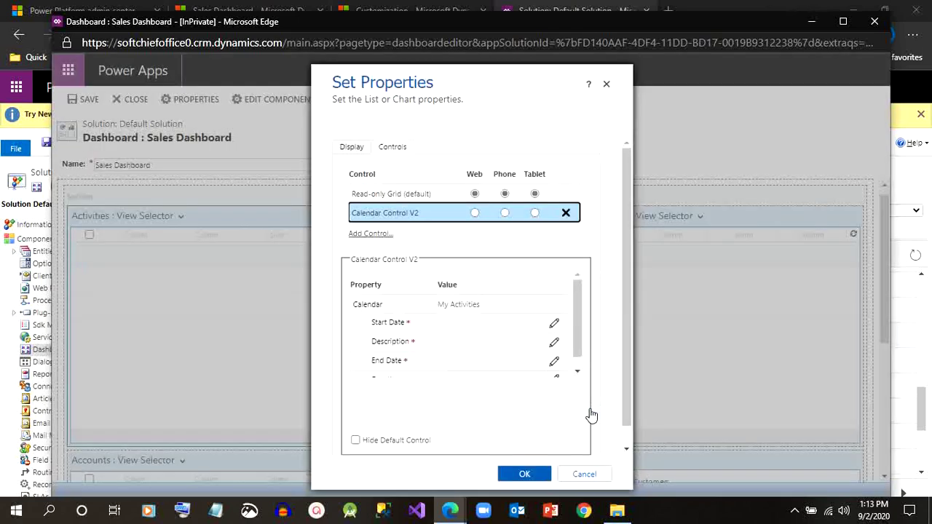
left_click_drag(577, 318, 578, 349)
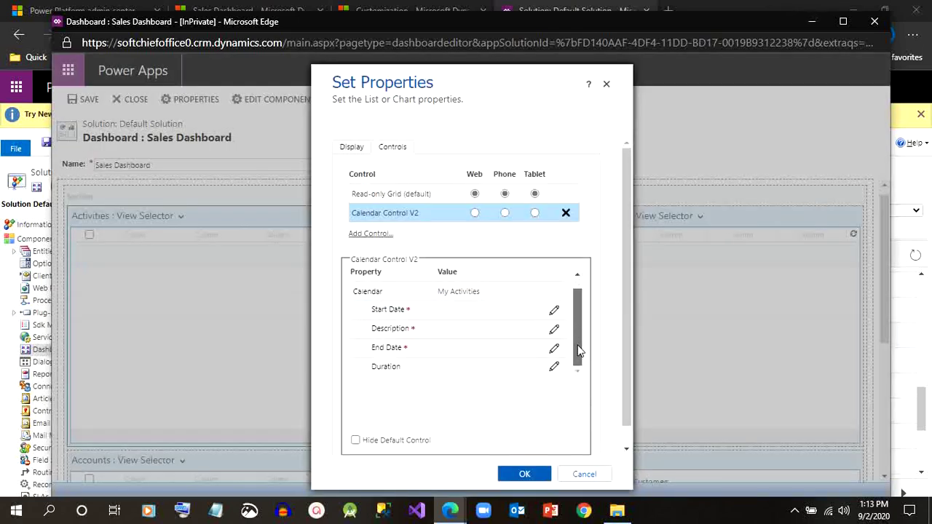
left_click(533, 478)
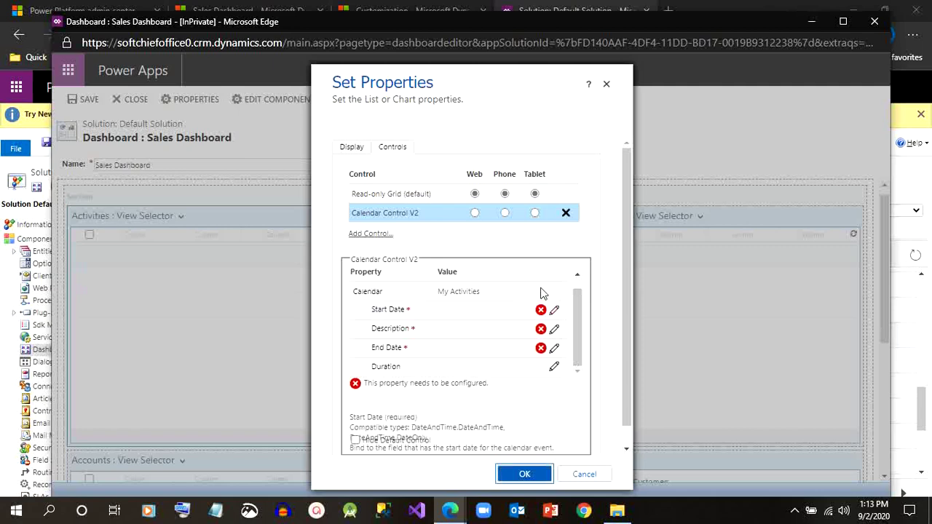
left_click(475, 213)
left_click(505, 212)
left_click(535, 212)
Bind the calendar's Start Date to actualstart and Description to subject
left_click(555, 310)
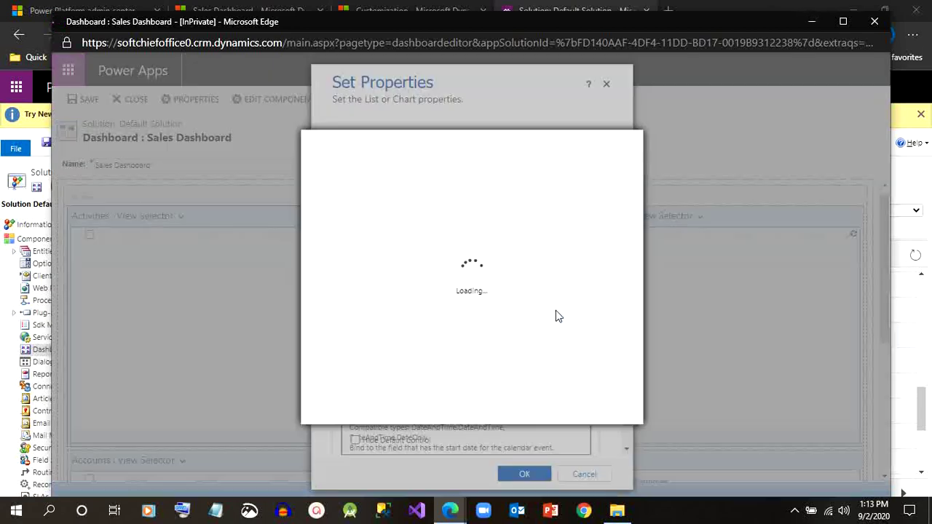
left_click(466, 220)
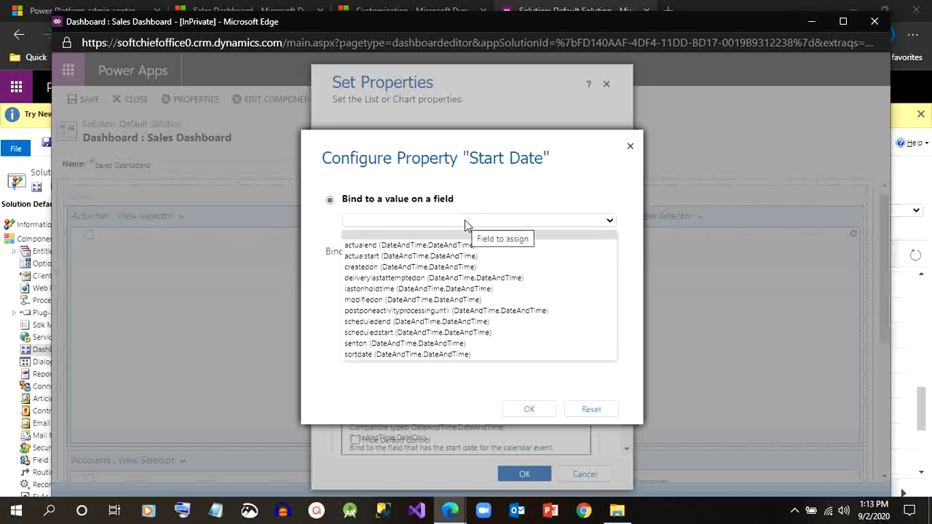
left_click(412, 256)
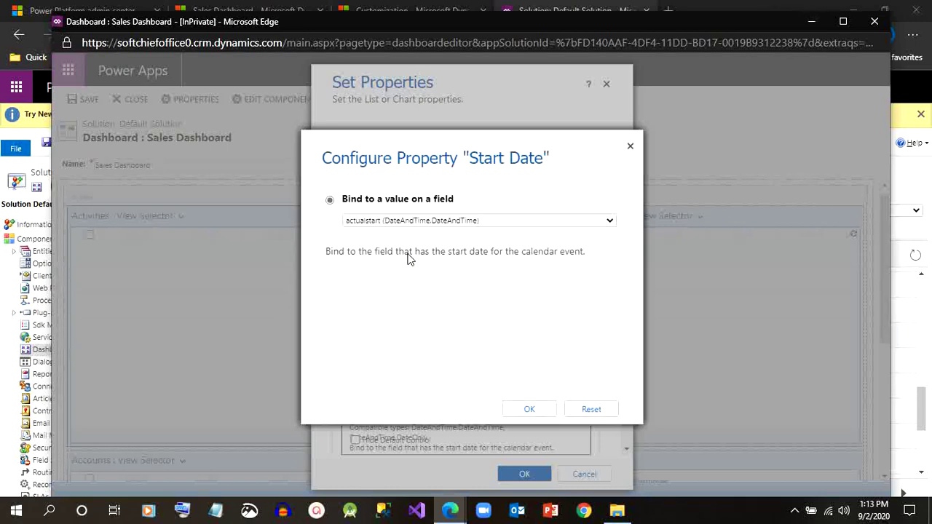
left_click(550, 411)
left_click(554, 328)
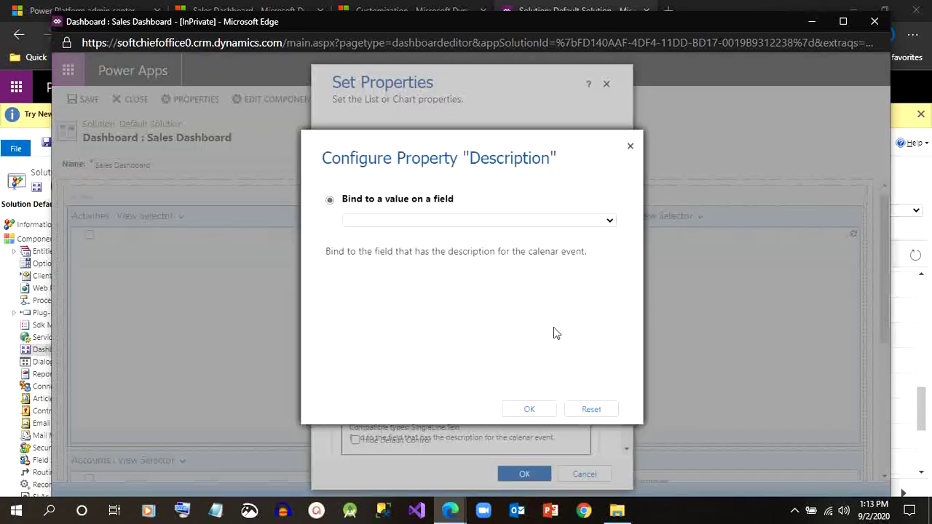
left_click(449, 219)
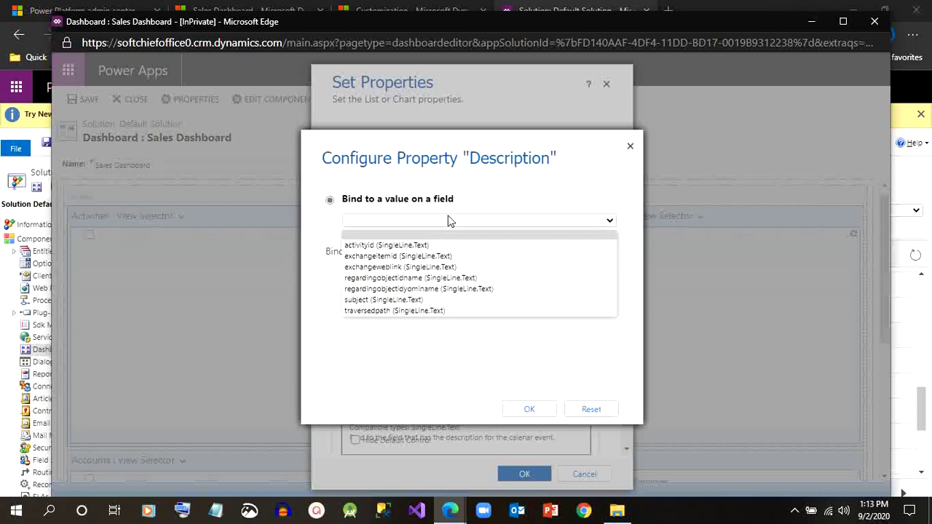
left_click(421, 300)
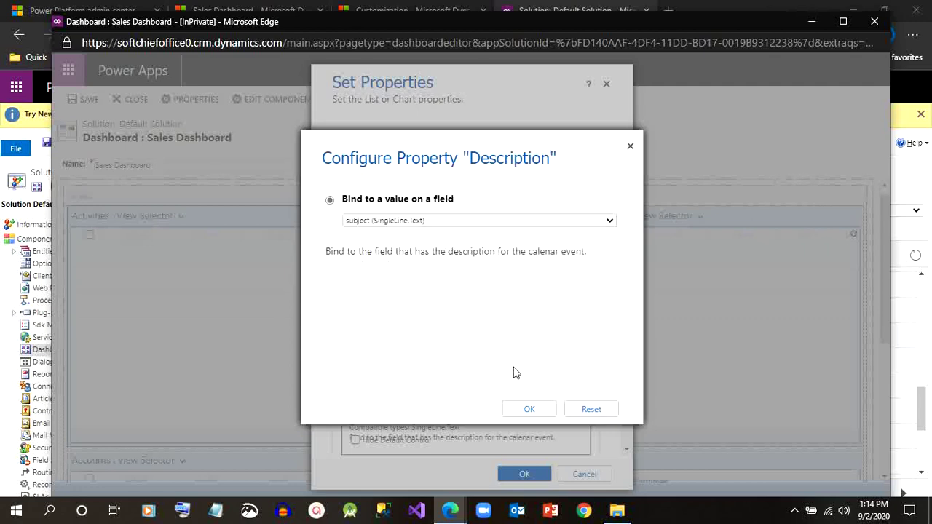
left_click(532, 410)
Bind End Date to actualend and Duration to actualdurationminutes, then apply the calendar settings
left_click(554, 348)
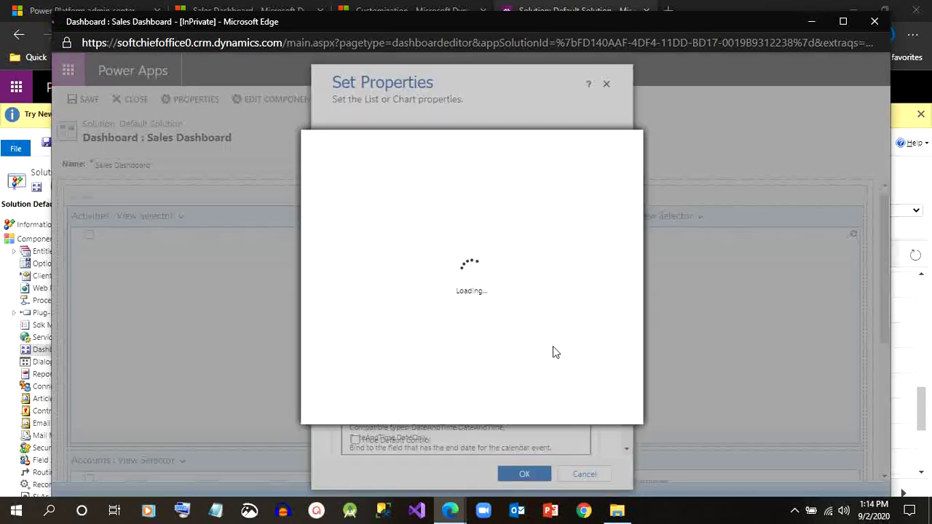
left_click(439, 221)
left_click(413, 245)
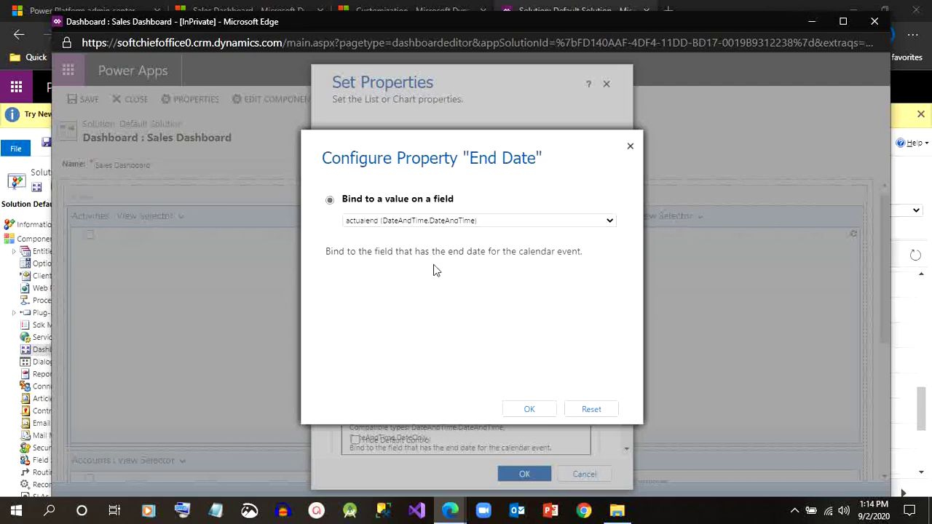
left_click(526, 406)
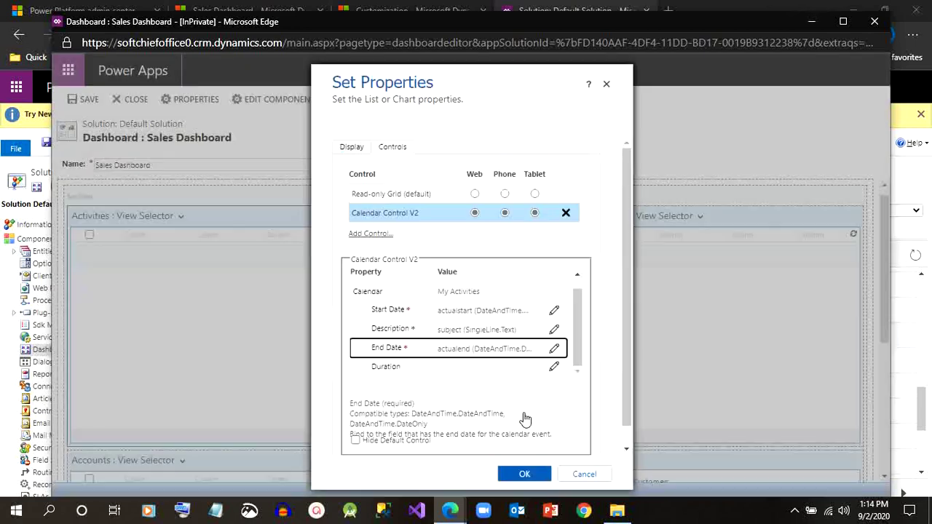
left_click(555, 368)
left_click(407, 221)
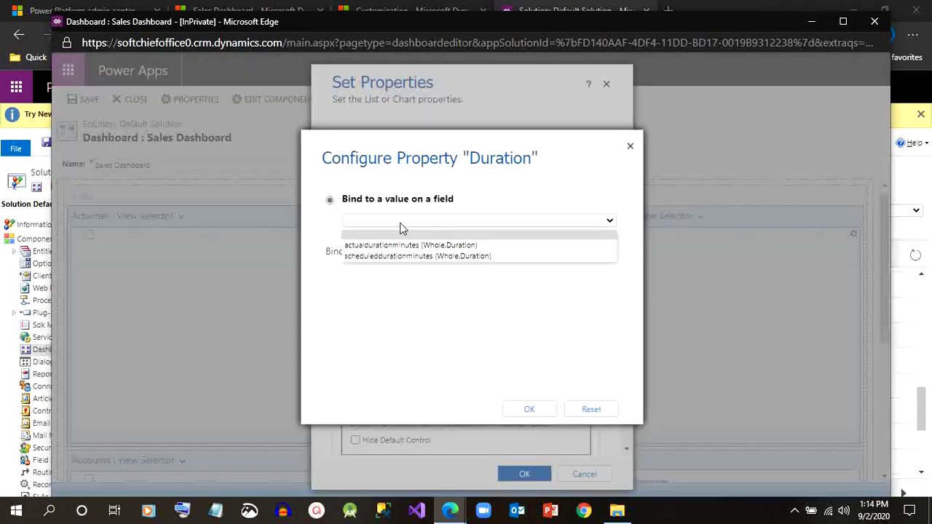
left_click(464, 249)
left_click(545, 410)
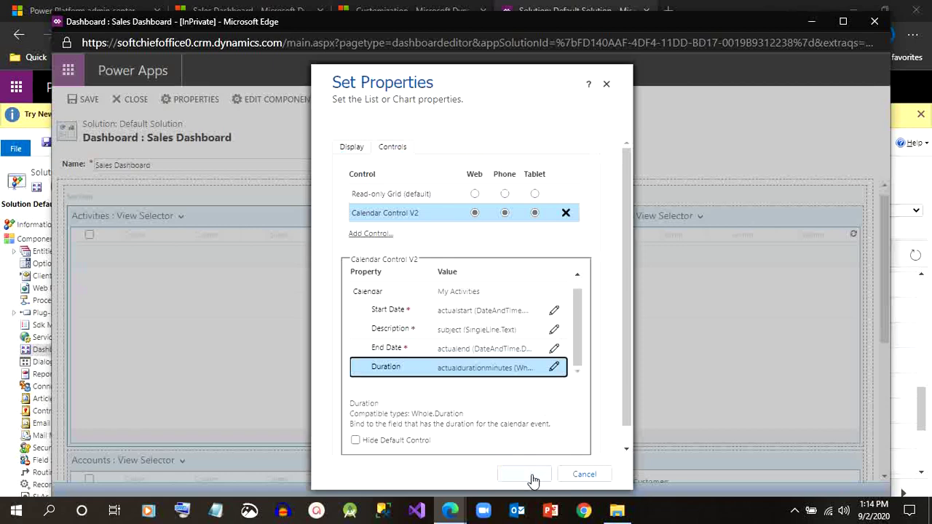
left_click(530, 476)
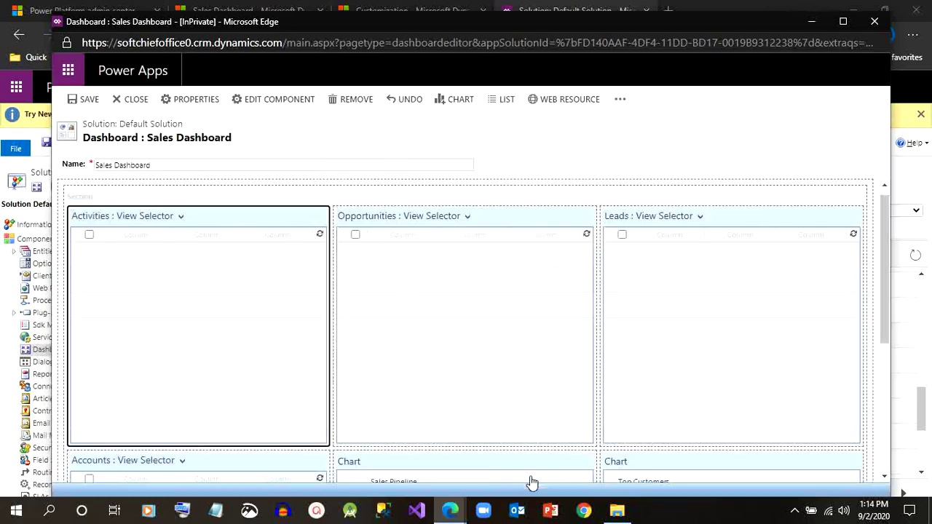
Save the Sales Dashboard and switch to the Solution: Default Solution Dashboards window
left_click(83, 100)
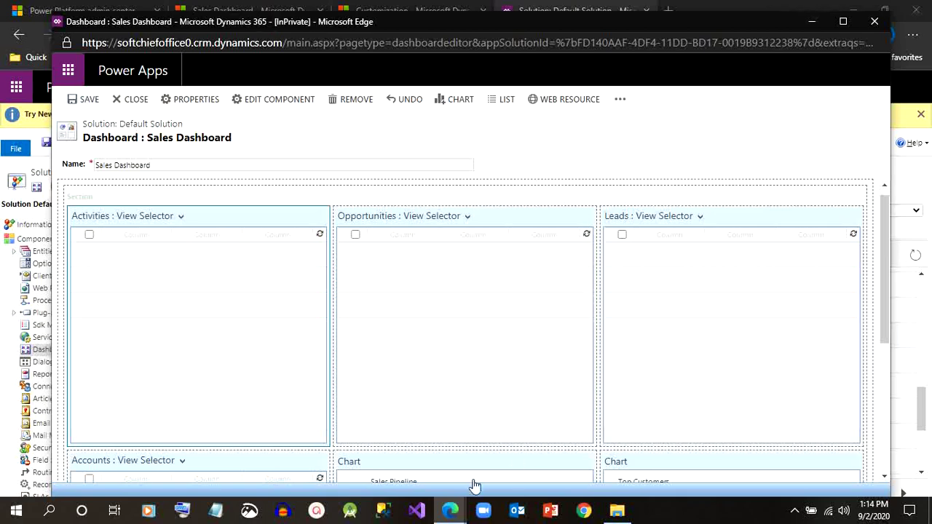
left_click(451, 510)
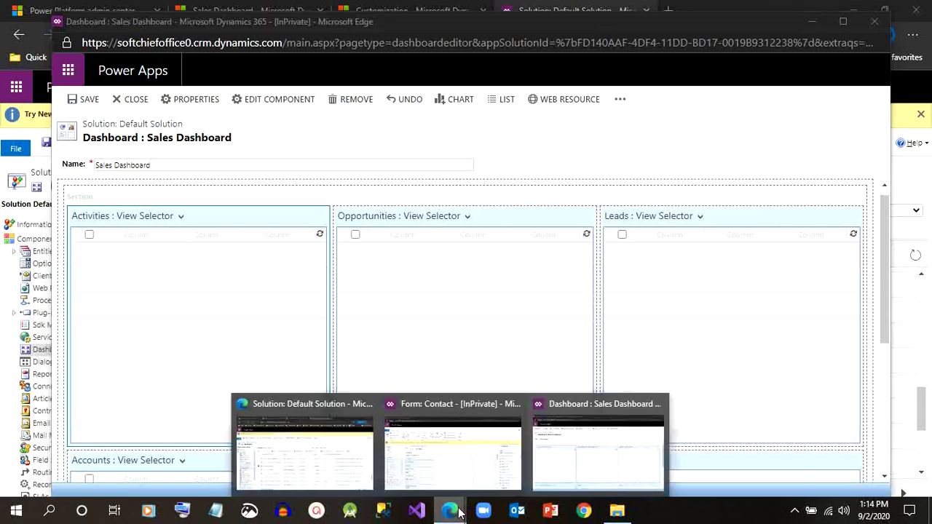
left_click(440, 449)
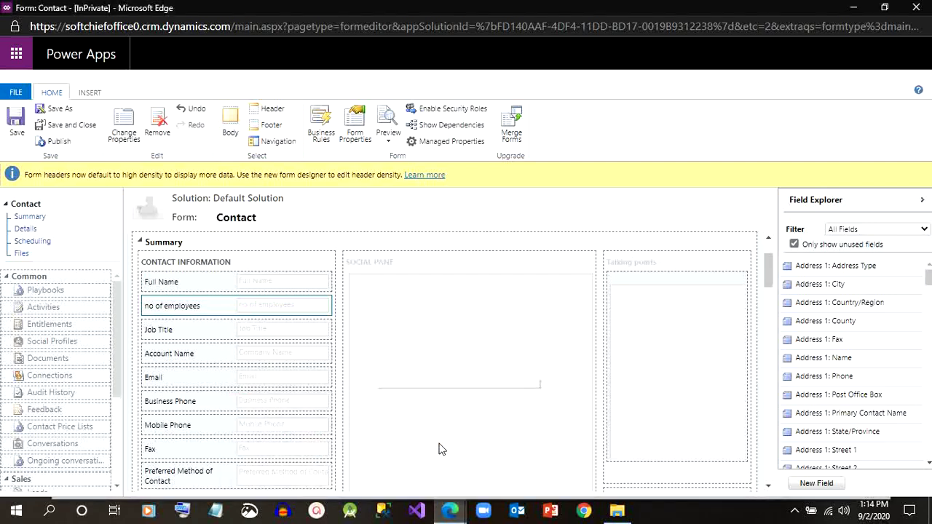
left_click(450, 510)
left_click(364, 461)
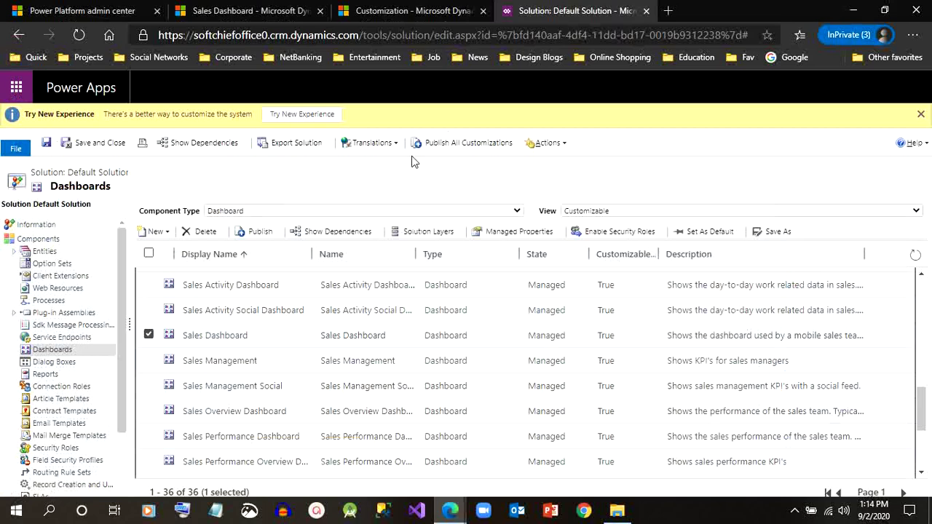
Publish all customizations so the Calendar Control V2 changes go live
left_click(440, 146)
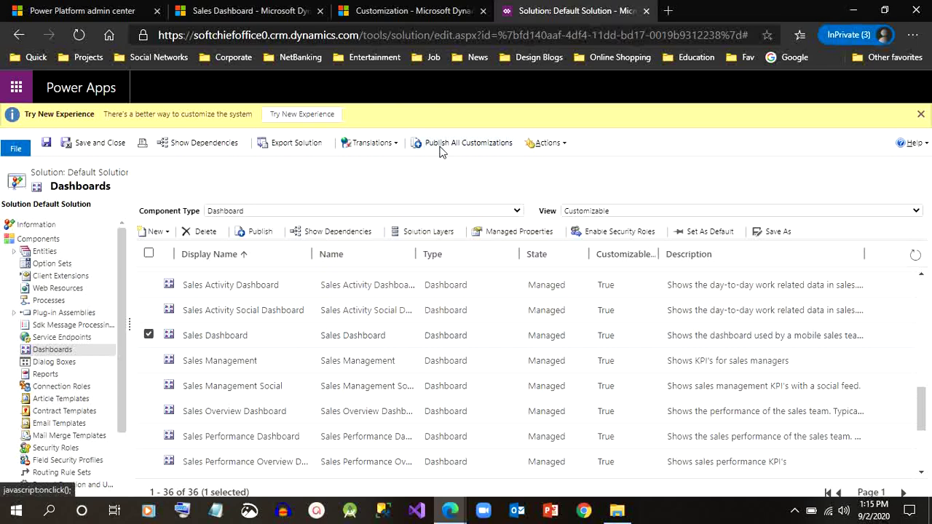
Refresh the Sales Dashboard tab in Sales Hub, then close the leftover Form: Contact window
left_click(406, 10)
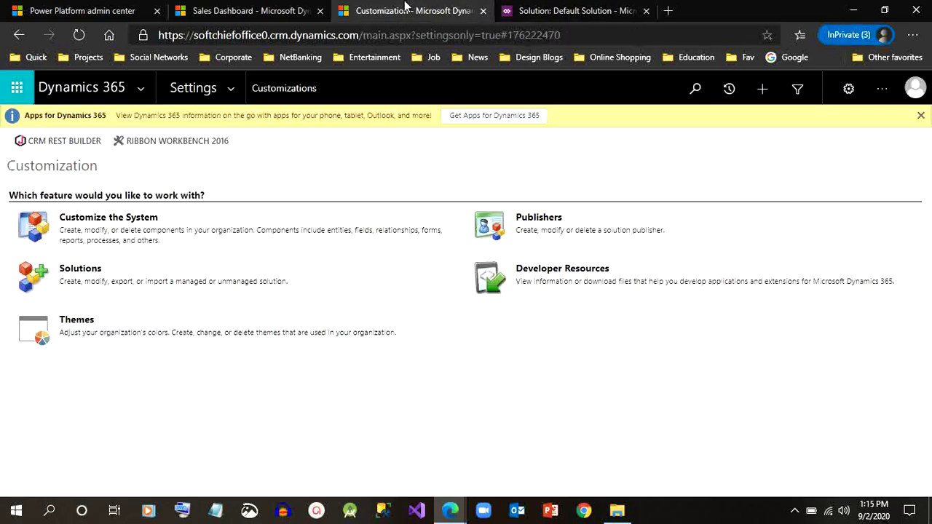
left_click(267, 7)
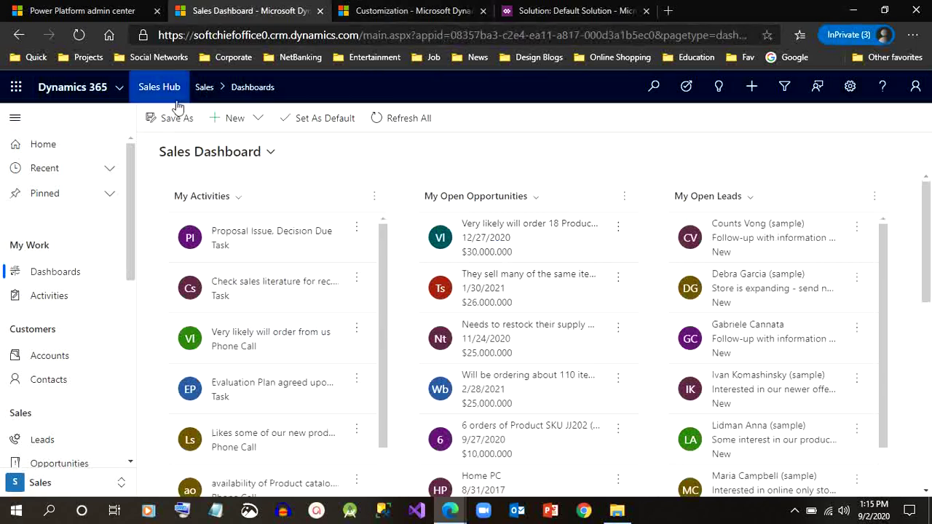
left_click(78, 35)
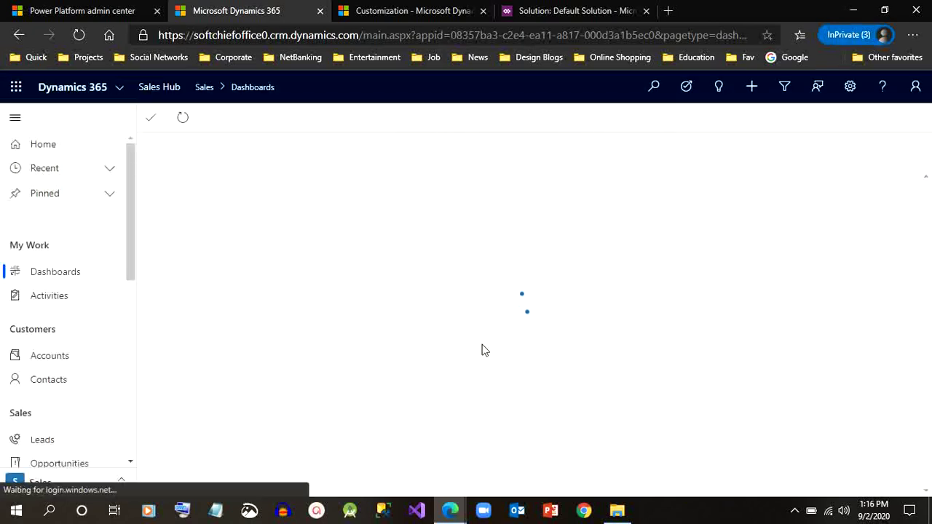
mouse_move(460, 512)
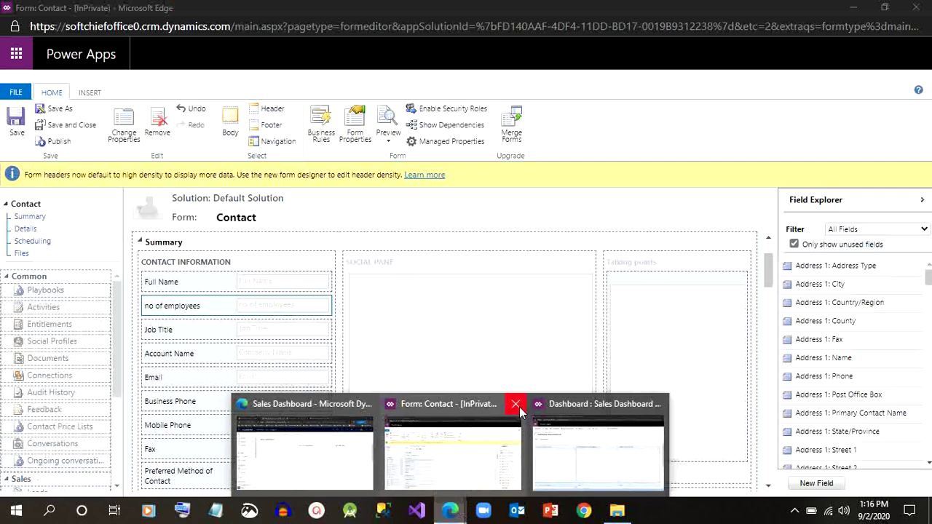
left_click(520, 407)
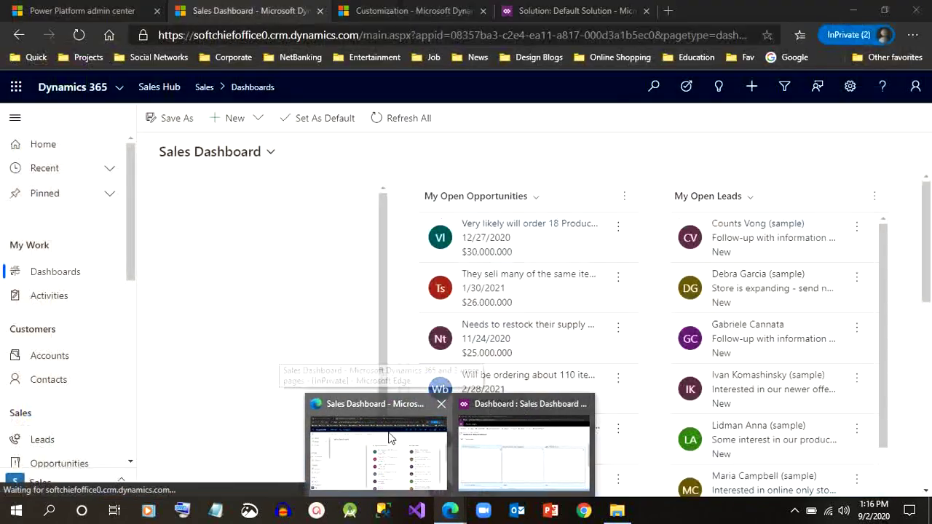
Return to the Sales Dashboard and step the Activities calendar back to Monday, August 31
left_click(389, 437)
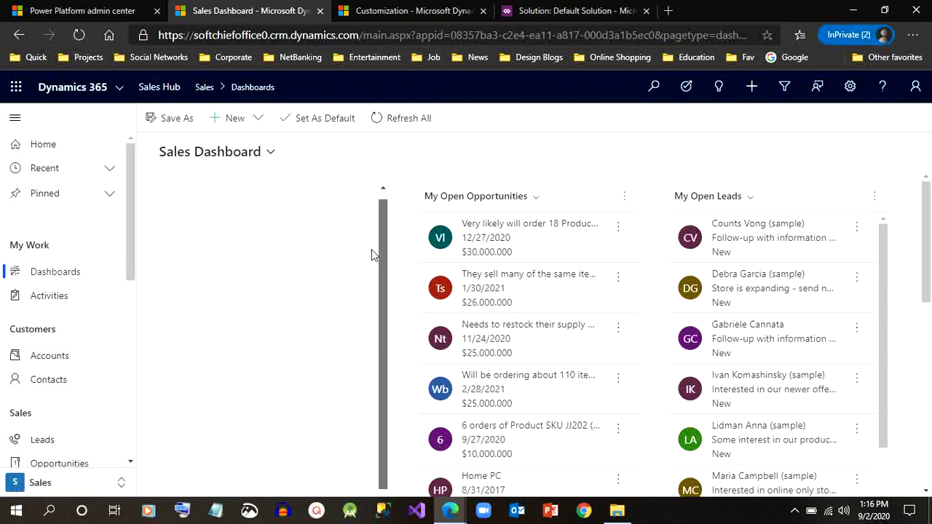
scroll(930, 244, "down", 3)
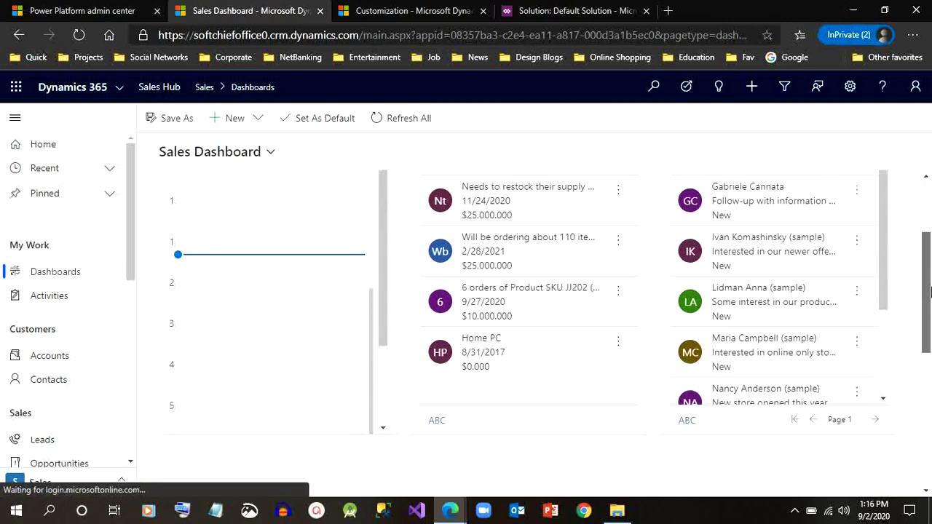
scroll(930, 233, "up", 3)
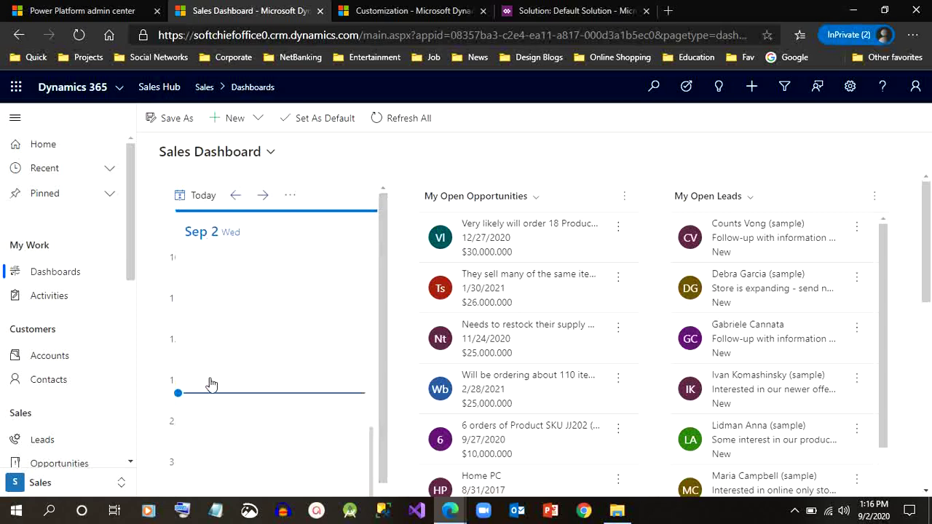
left_click(262, 196)
left_click(239, 198)
left_click(238, 199)
left_click(237, 198)
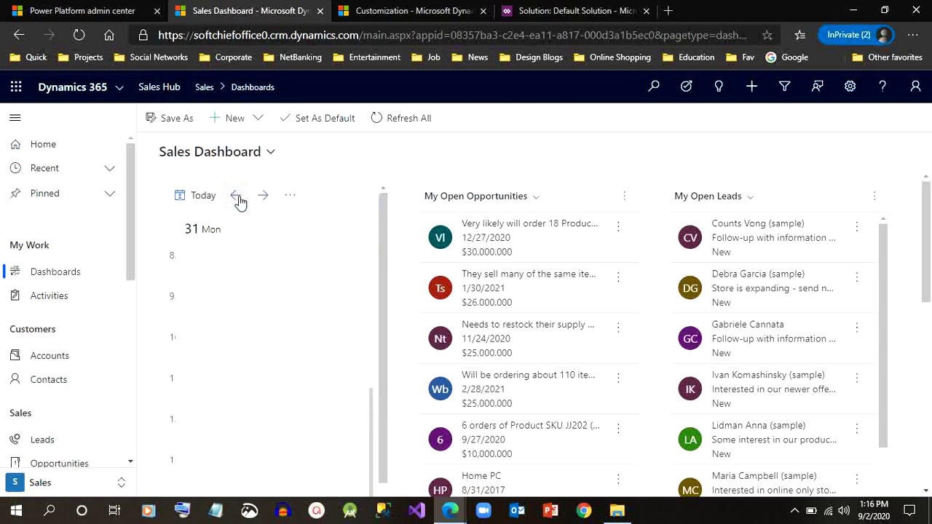
Switch the Activities calendar to Week view
left_click(290, 195)
left_click(304, 258)
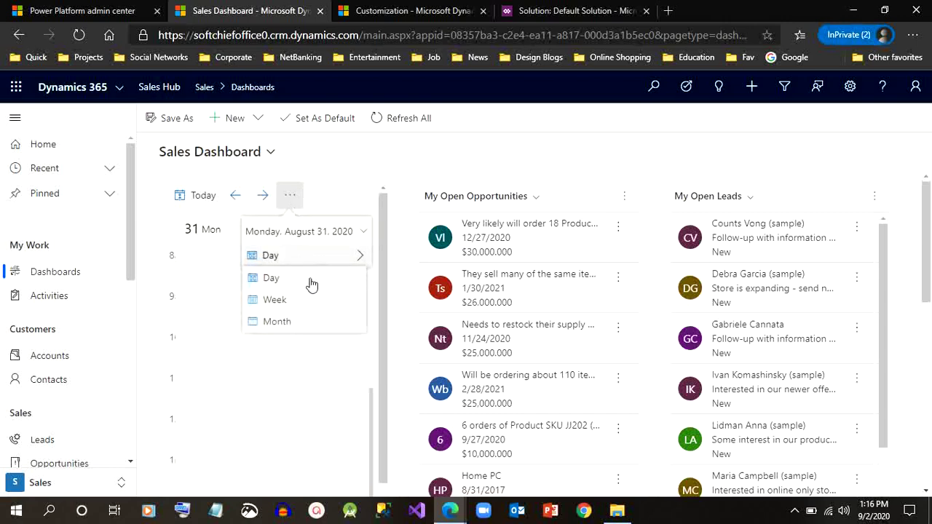
left_click(291, 300)
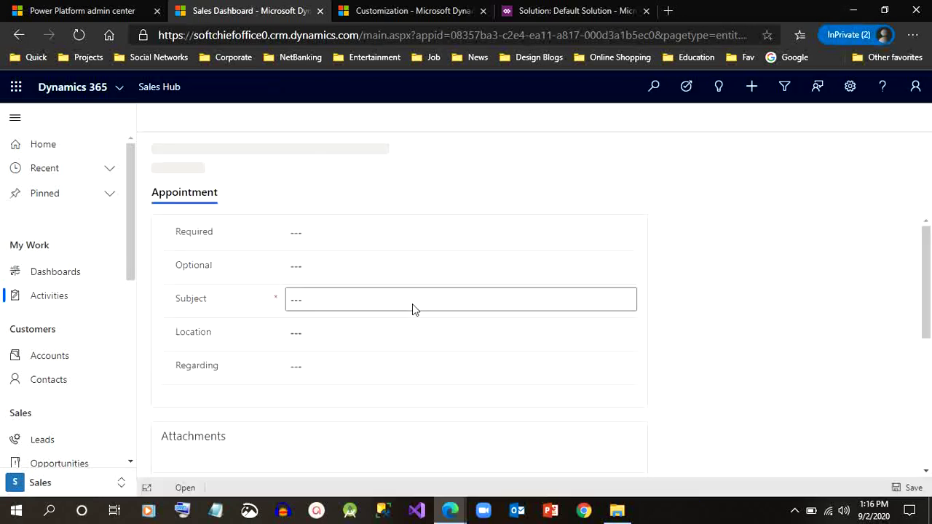
Discard the new appointment, return to the dashboard, and switch the Activities calendar to Month view
left_click(19, 37)
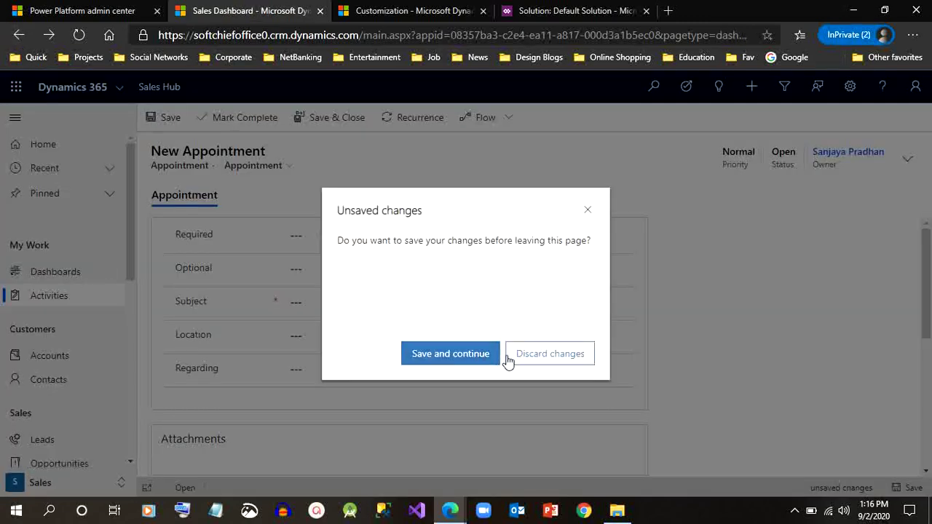
left_click(517, 357)
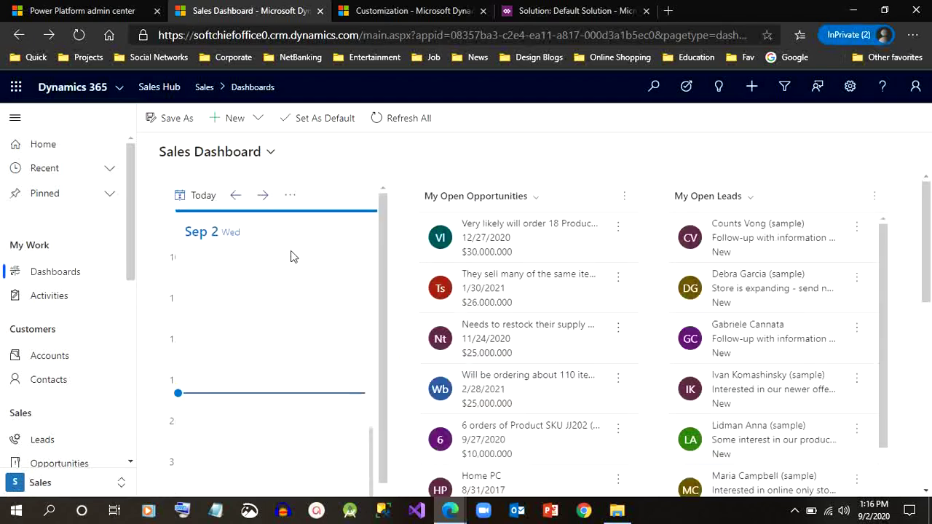
left_click(297, 197)
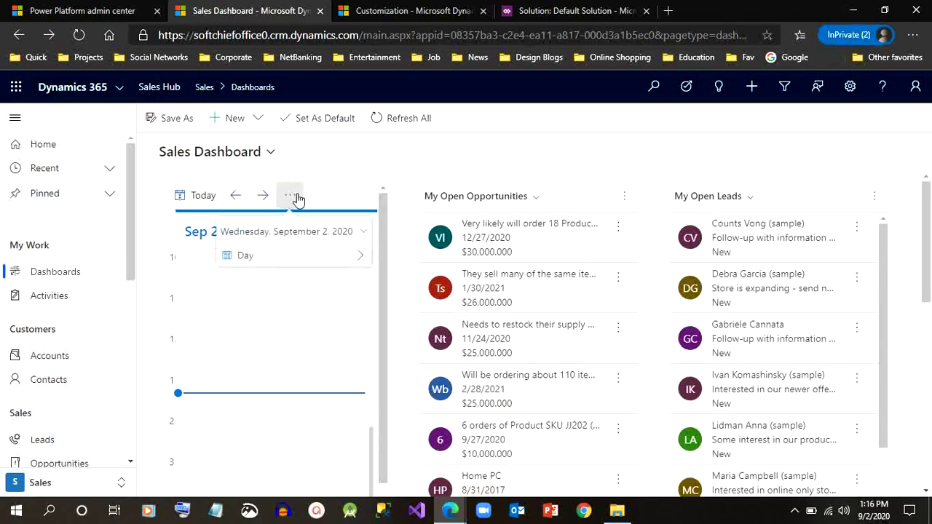
left_click(318, 250)
left_click(324, 234)
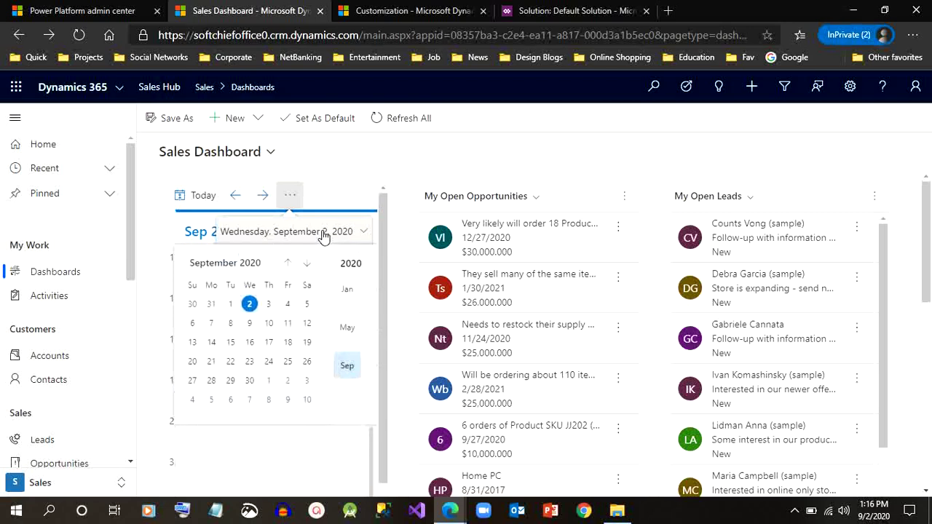
left_click(324, 238)
left_click(327, 255)
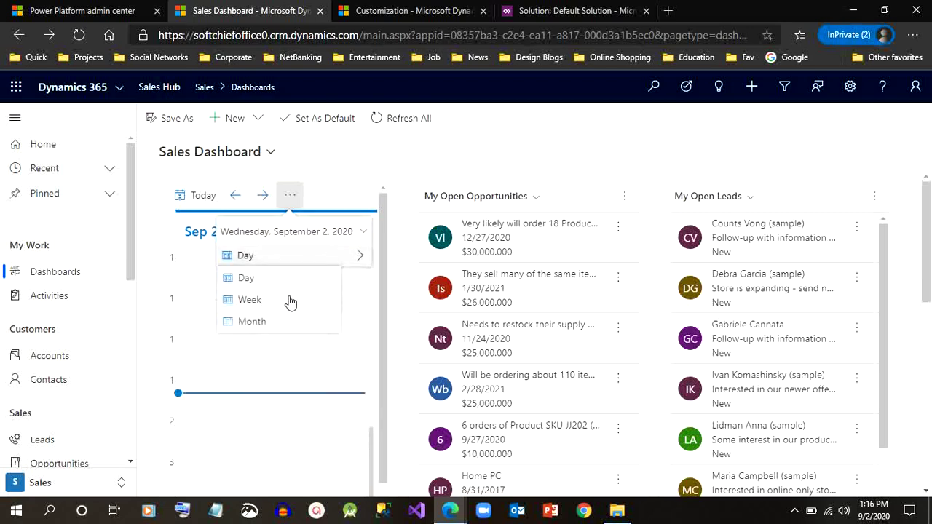
left_click(281, 321)
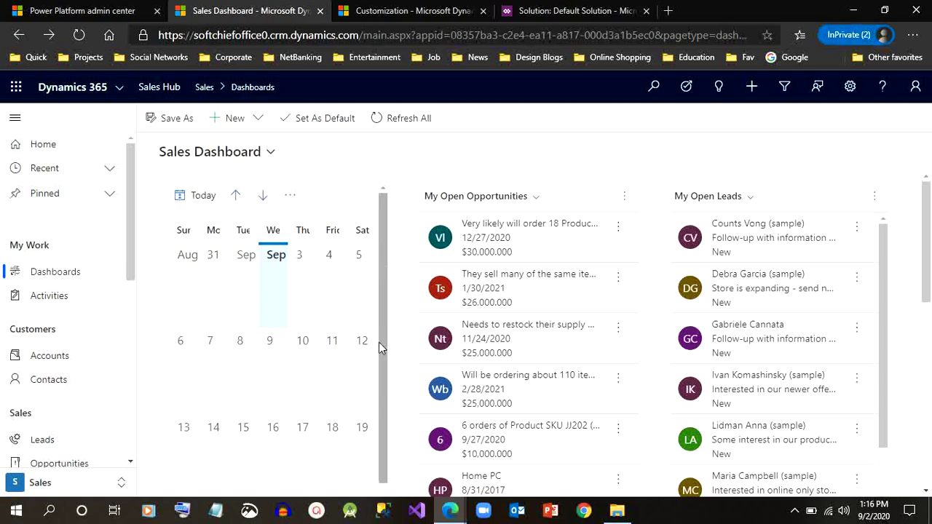
scroll(378, 342, "down", 2)
scroll(379, 342, "up", 2)
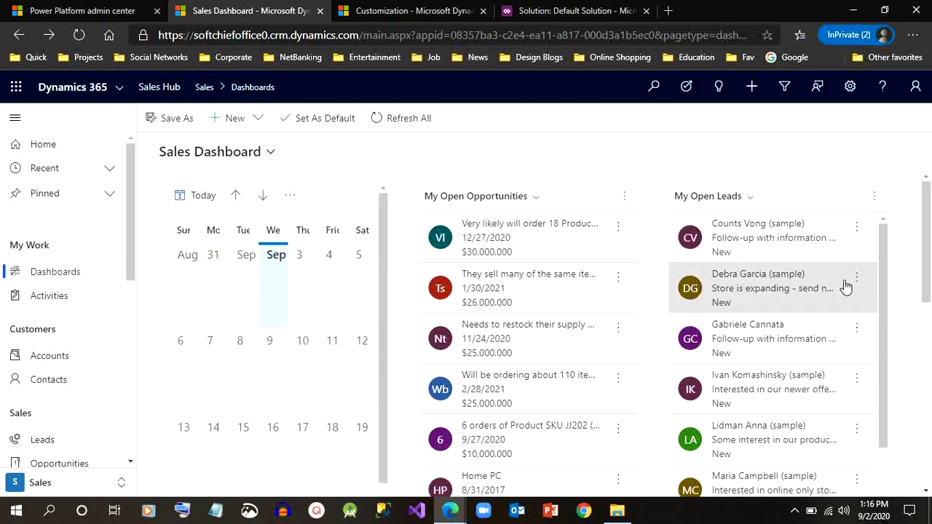
left_click_drag(926, 240, 926, 179)
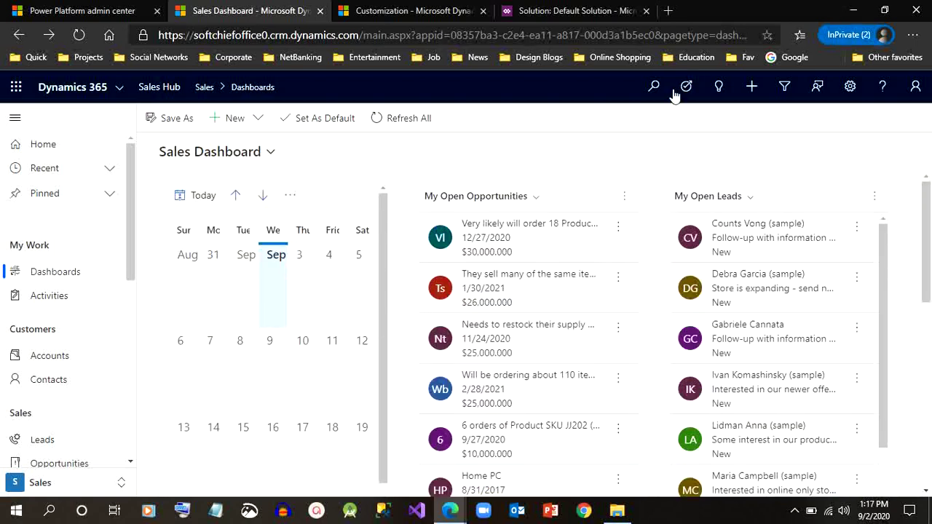